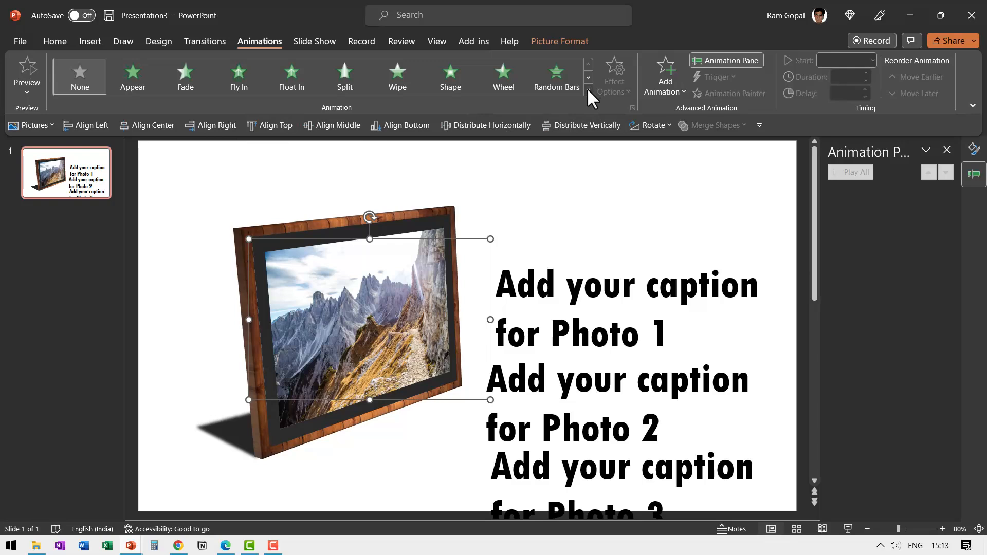
Step: Apply the Fade exit animation to the mountain photo in the frame
click(588, 88)
click(133, 350)
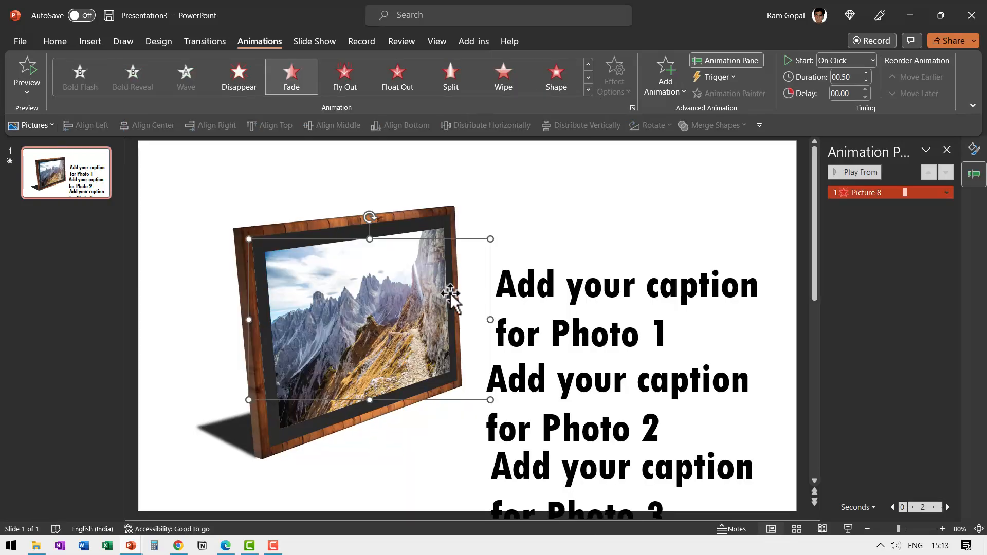
key(Escape)
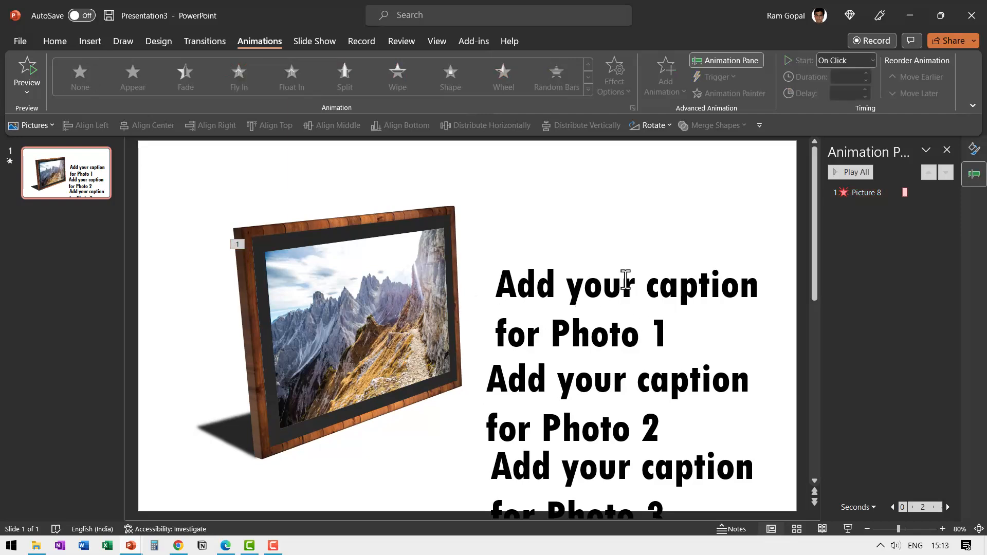
Step: Apply the Float Out exit animation to the Photo 1 caption with its direction set to Float Up
click(625, 280)
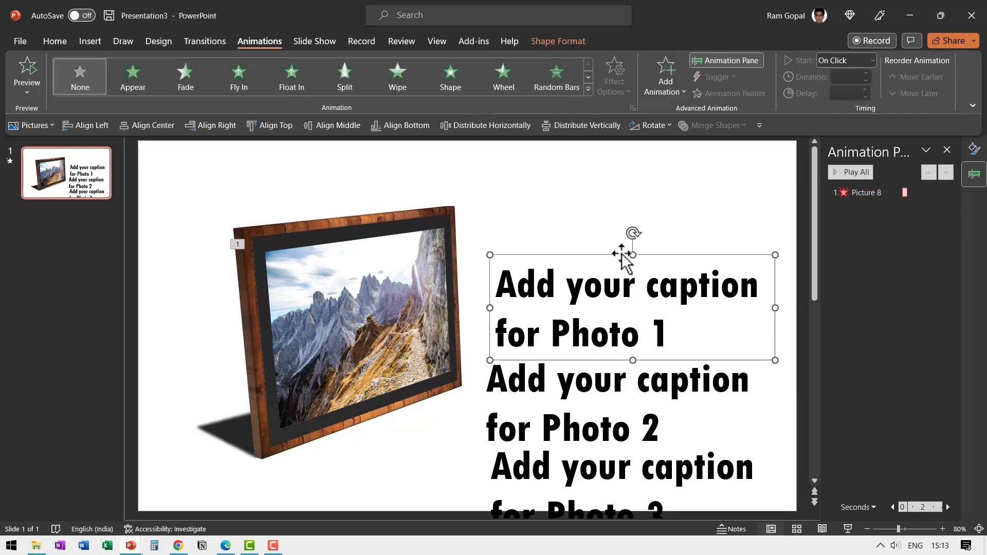
click(587, 88)
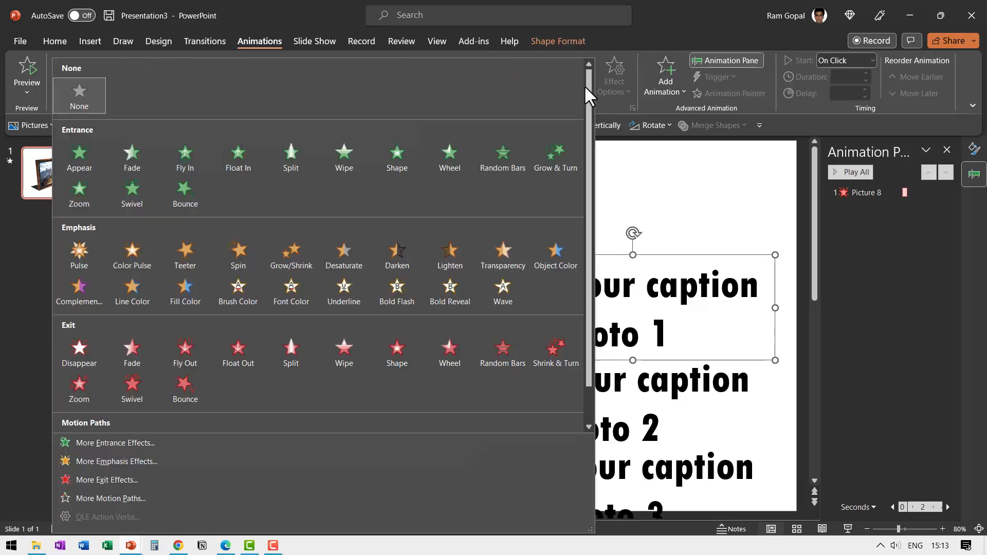
click(239, 353)
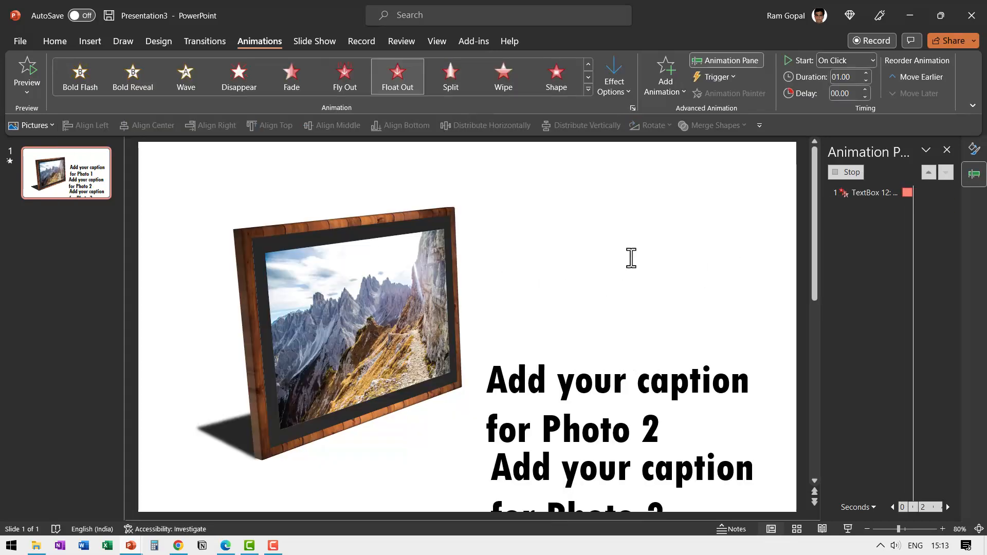
click(618, 72)
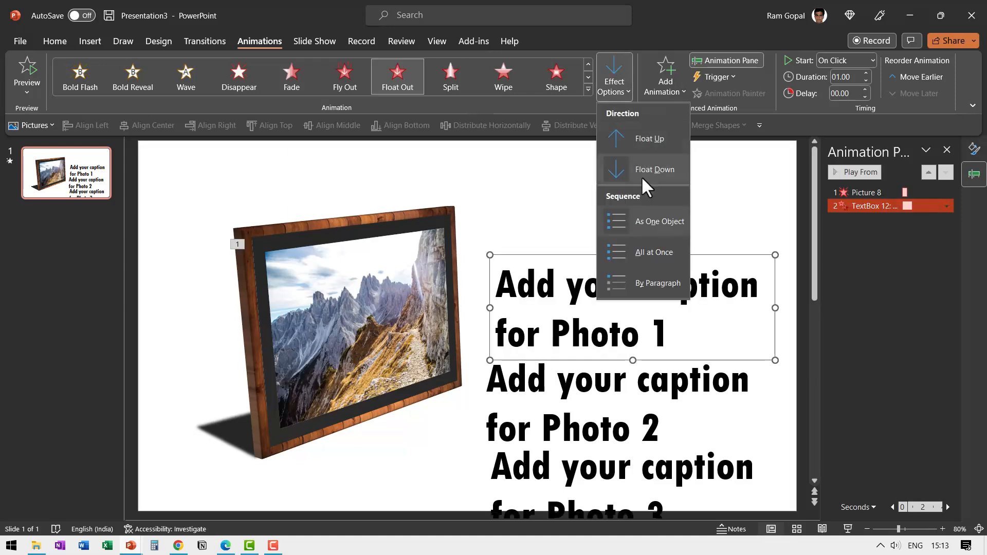
click(644, 135)
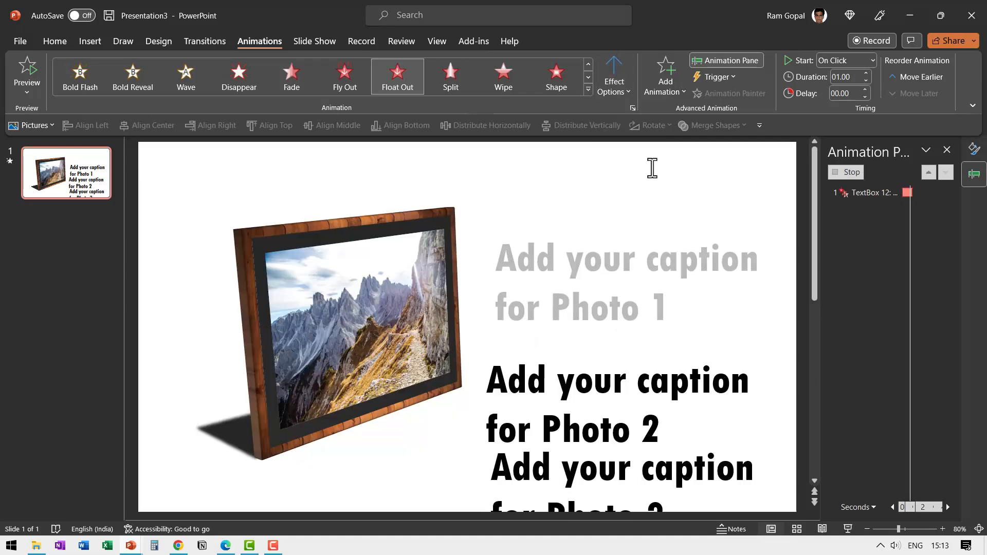
Step: Apply the Float In entrance animation to the Photo 2 caption
click(619, 386)
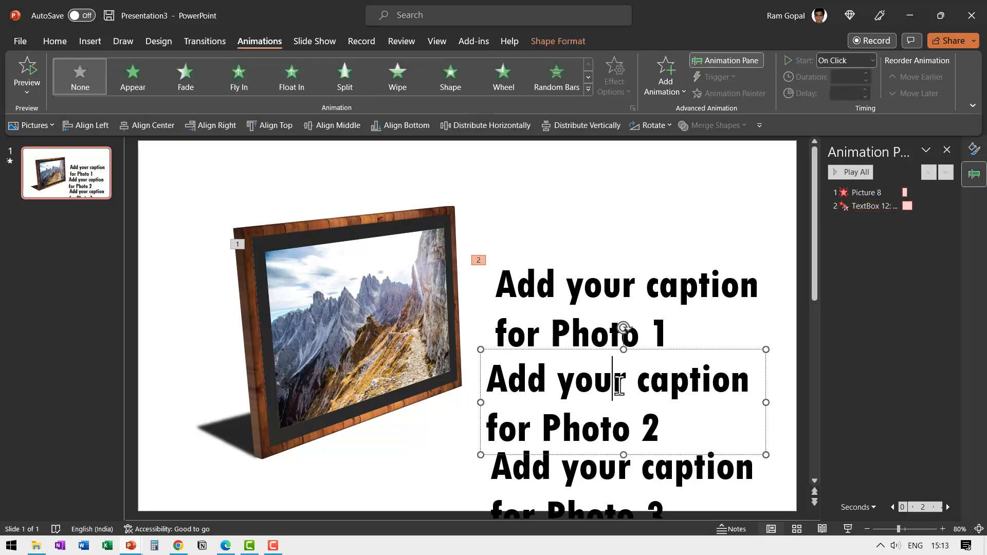
click(671, 350)
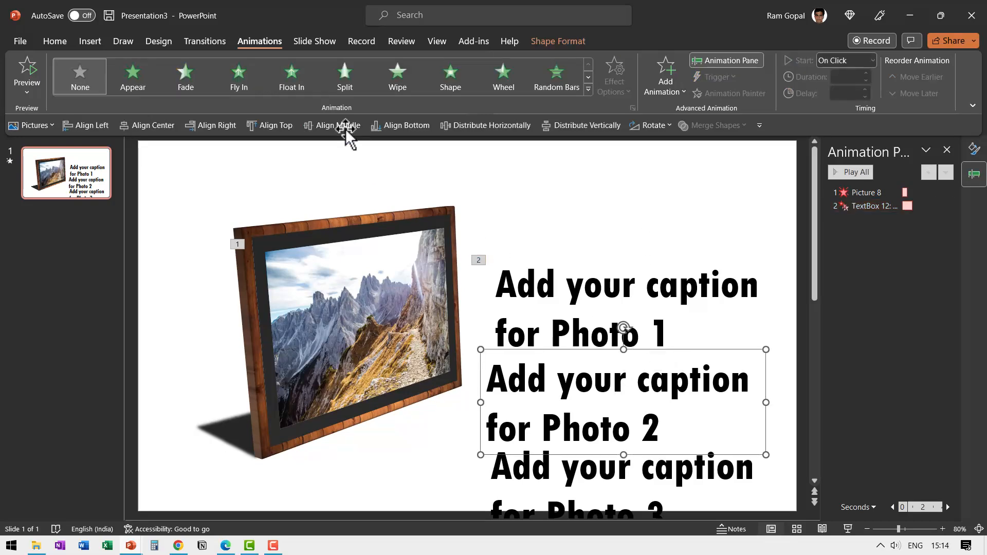
click(296, 82)
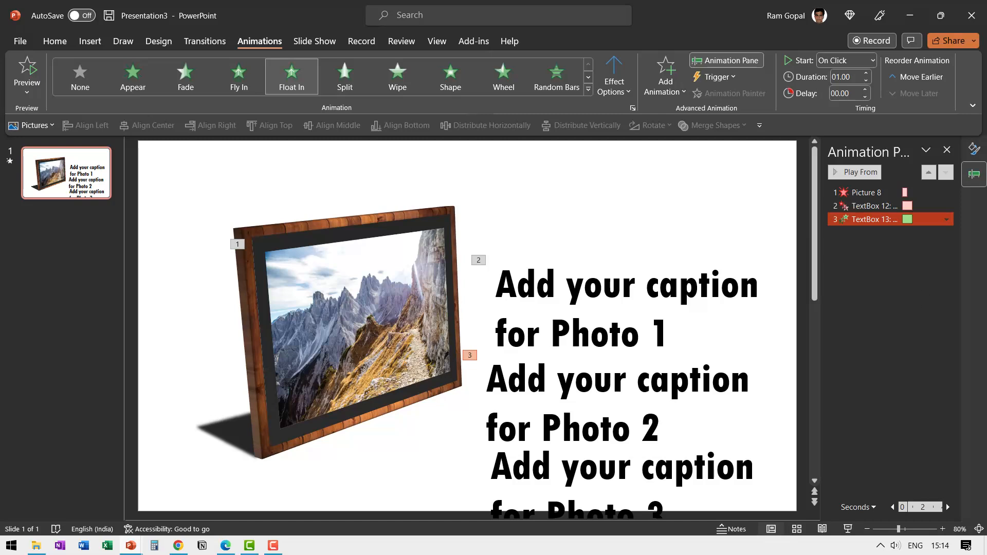
Step: Set the Photo 1 caption's exit and the Photo 2 caption's entrance animations to start With Previous
click(874, 206)
shift+click(874, 218)
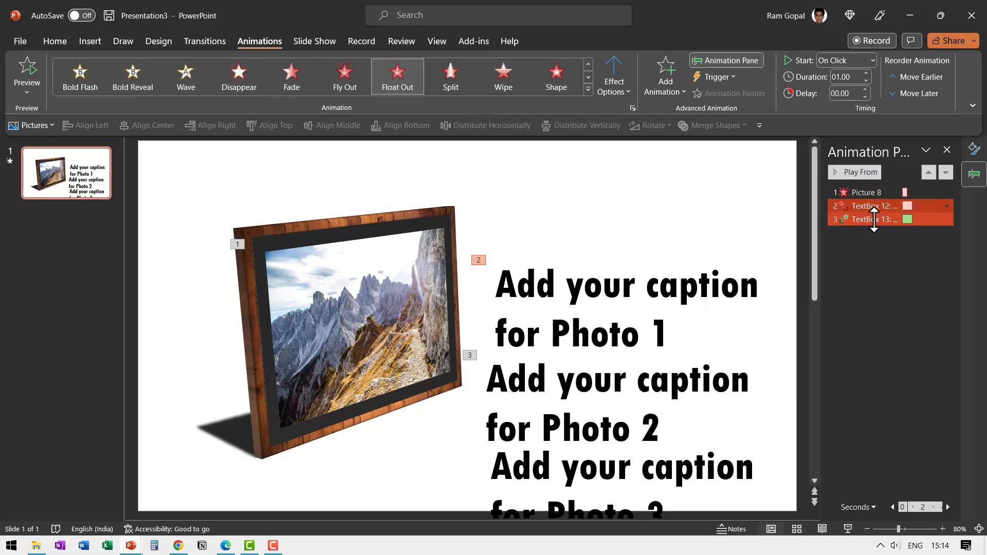
click(842, 62)
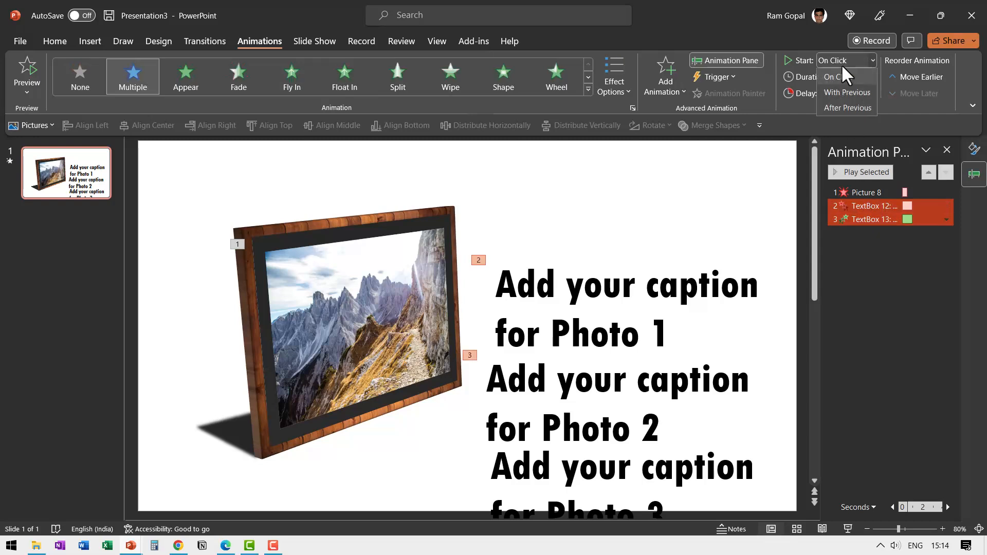
click(841, 88)
click(450, 411)
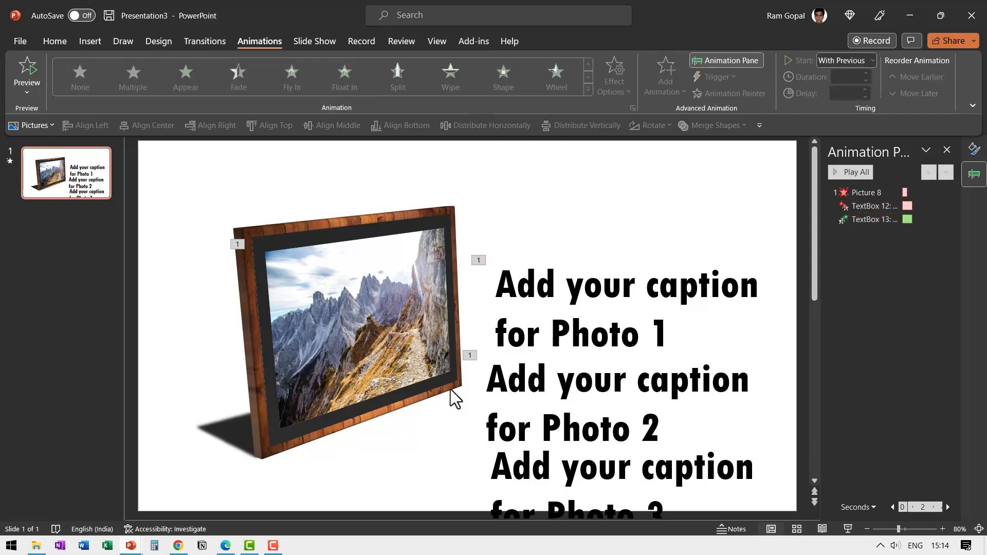
Step: Open the list of slide objects and hide the mountain photo, Picture 8
click(390, 300)
click(55, 42)
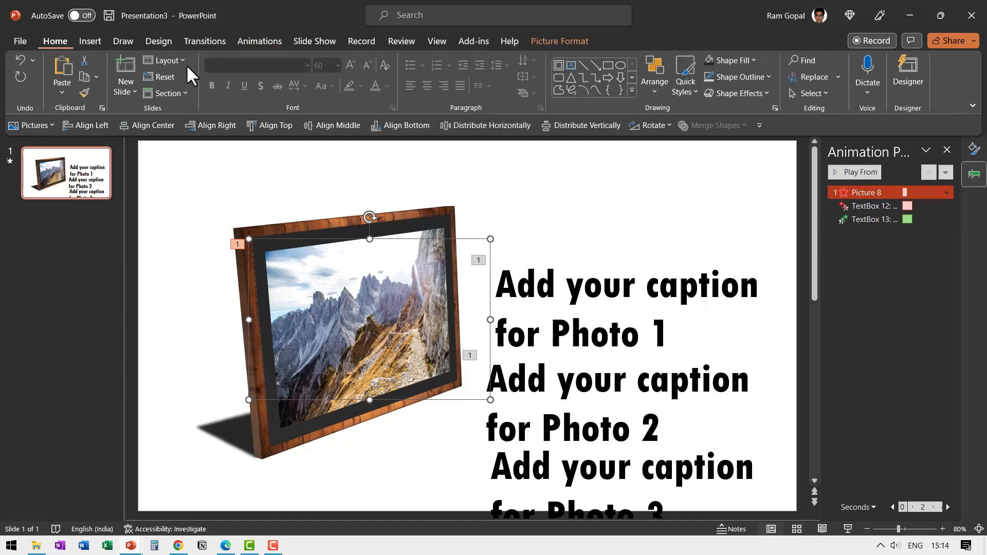
click(813, 94)
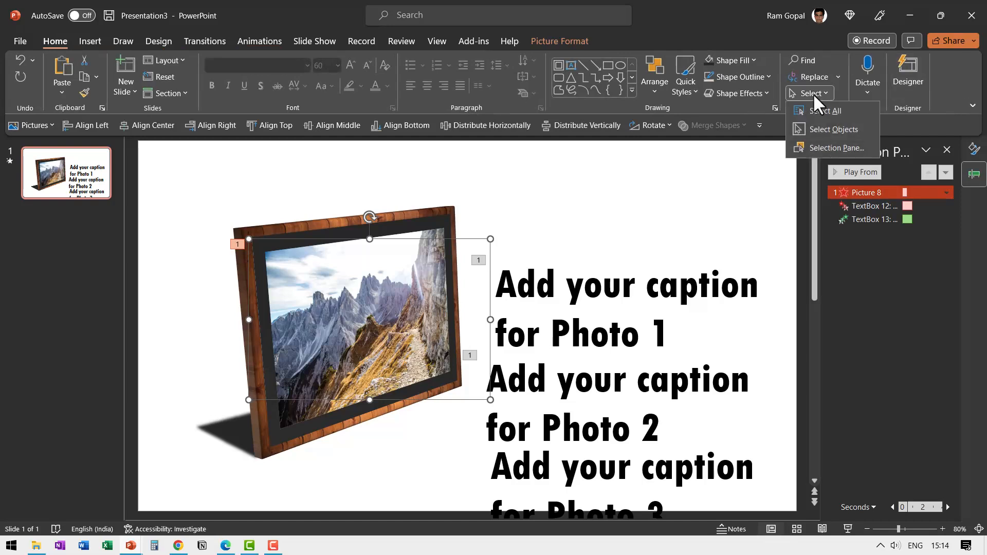
click(825, 147)
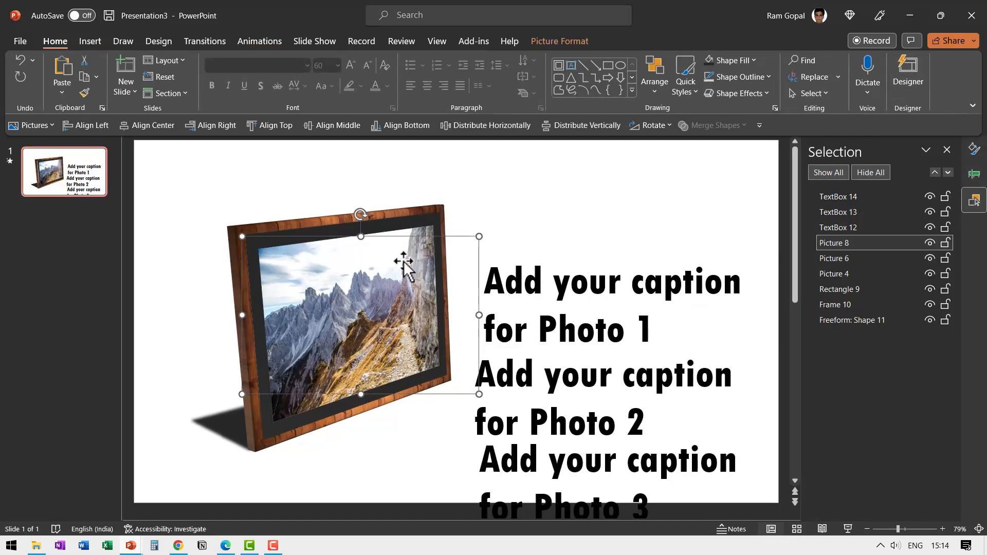
click(929, 241)
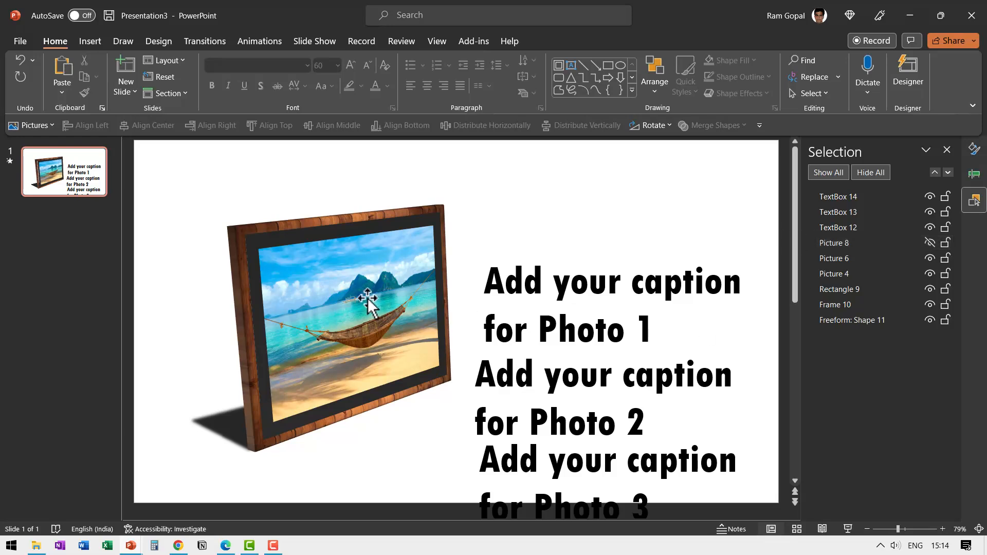
Step: Apply the Fade exit animation to the beach hammock photo
click(360, 282)
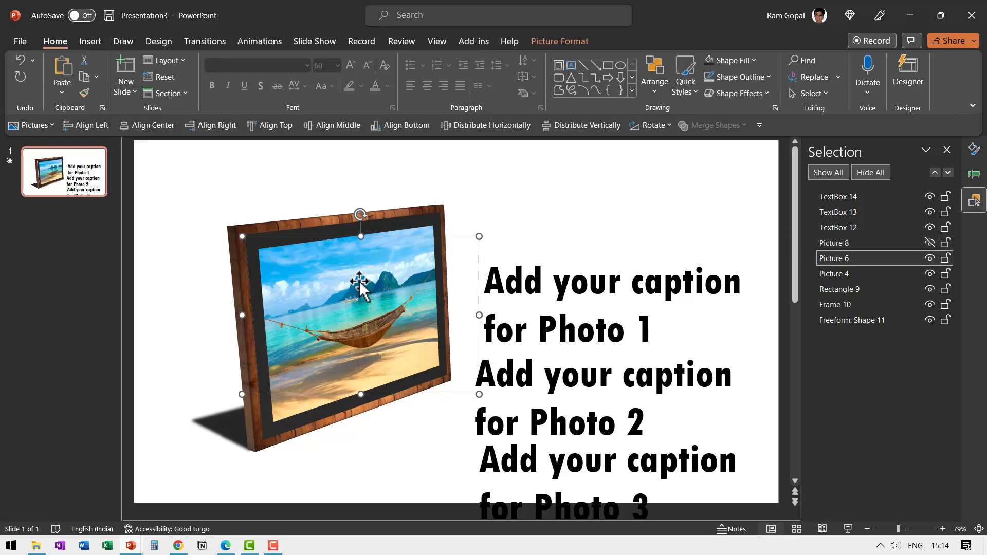
click(249, 41)
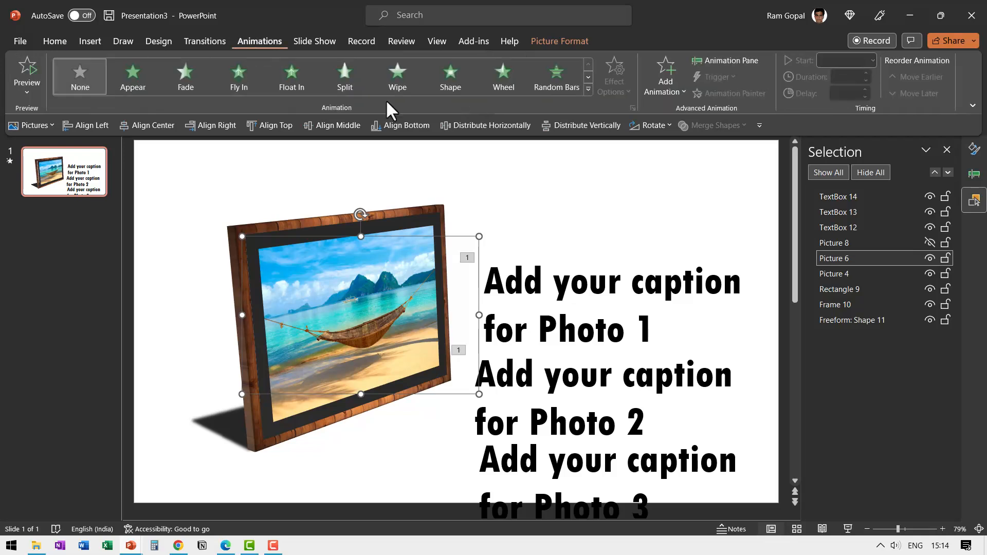
click(588, 89)
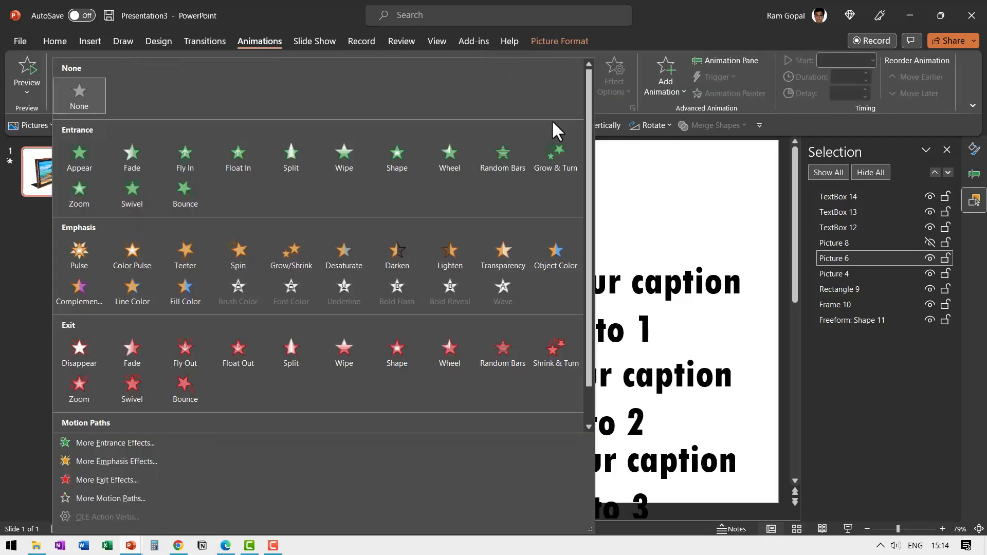
click(133, 352)
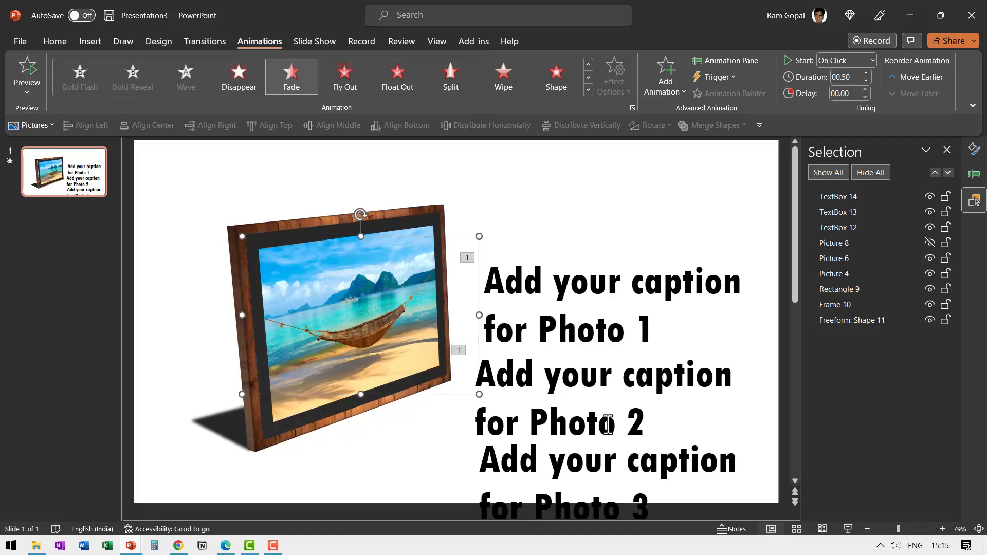
Step: Add a second animation, a Float Out exit with the Float Up direction, to the Photo 2 caption
click(643, 377)
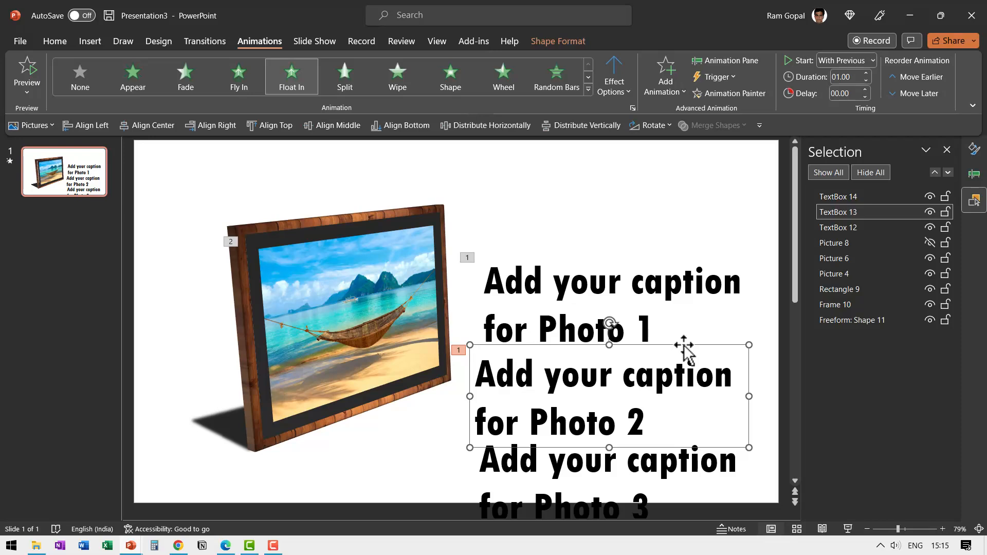
click(669, 86)
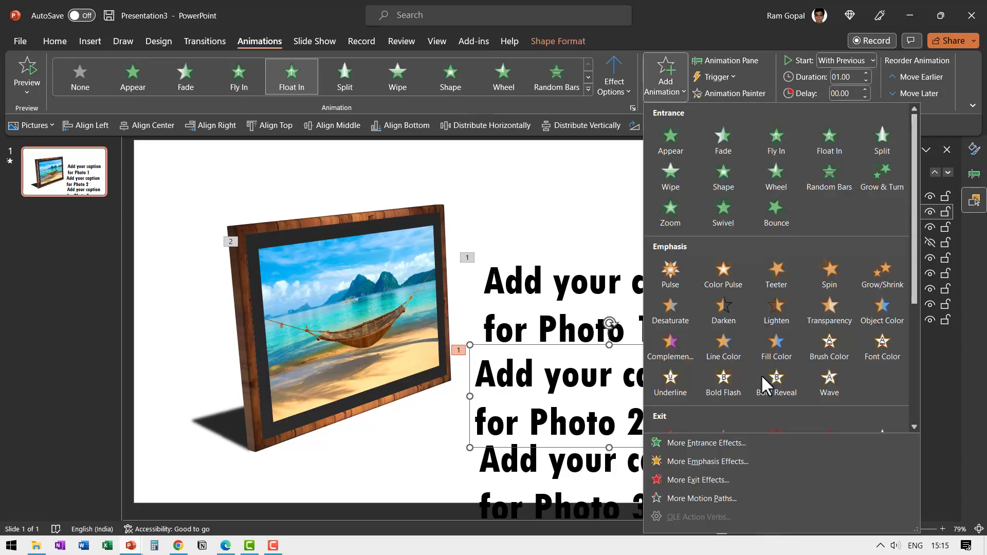
scroll(762, 375, down, 4)
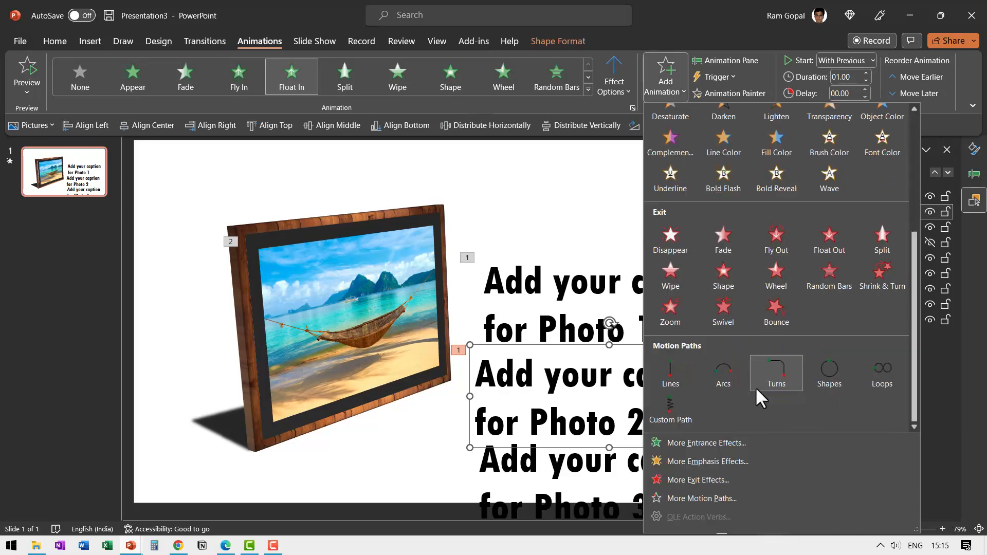
click(822, 241)
click(621, 69)
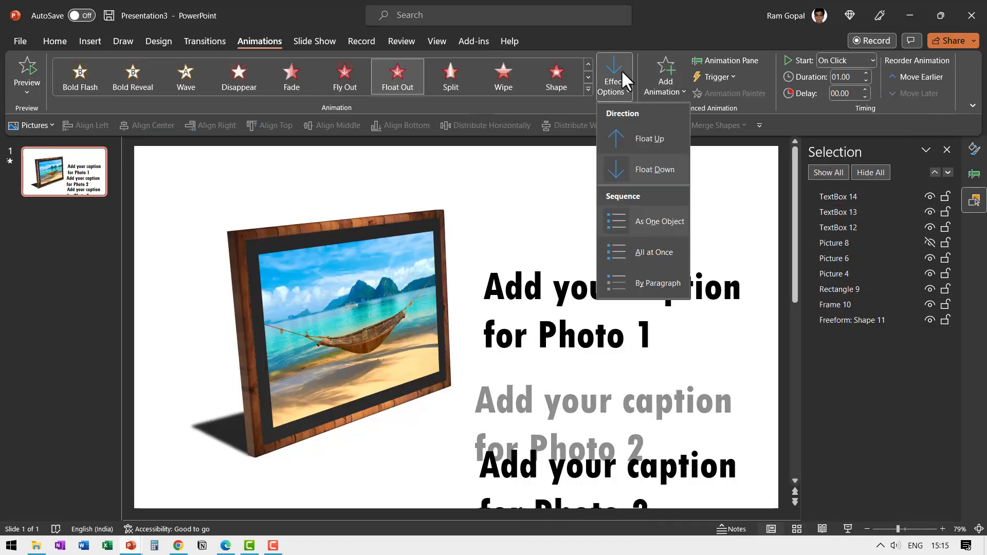
click(642, 135)
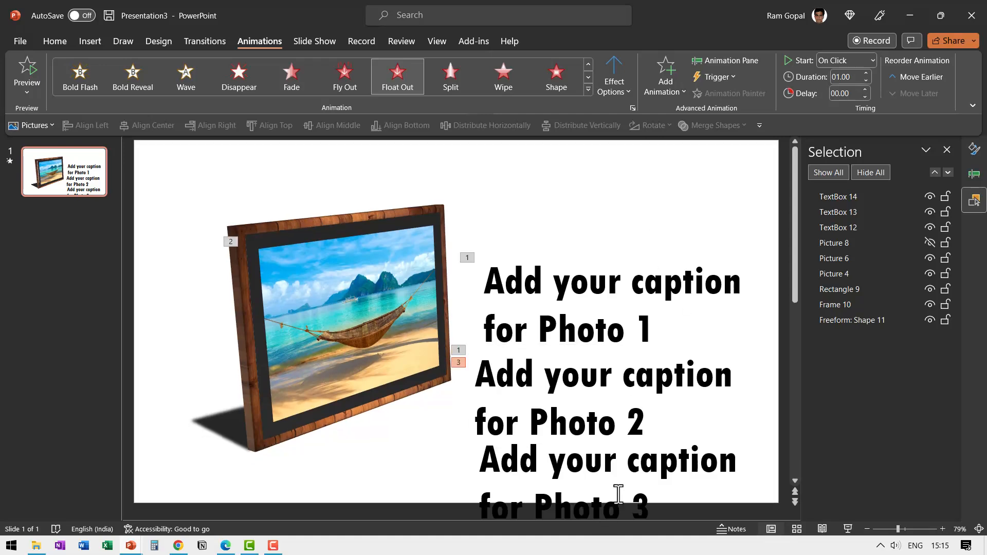
Step: Apply a Float In entrance to the Photo 3 caption and start it and the Photo 2 caption's exit With Previous
click(623, 466)
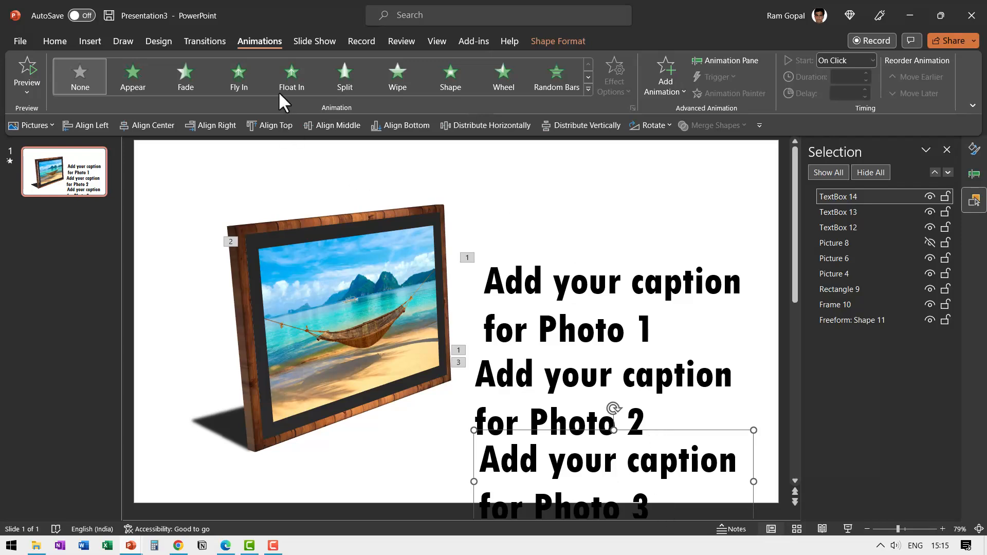
click(287, 79)
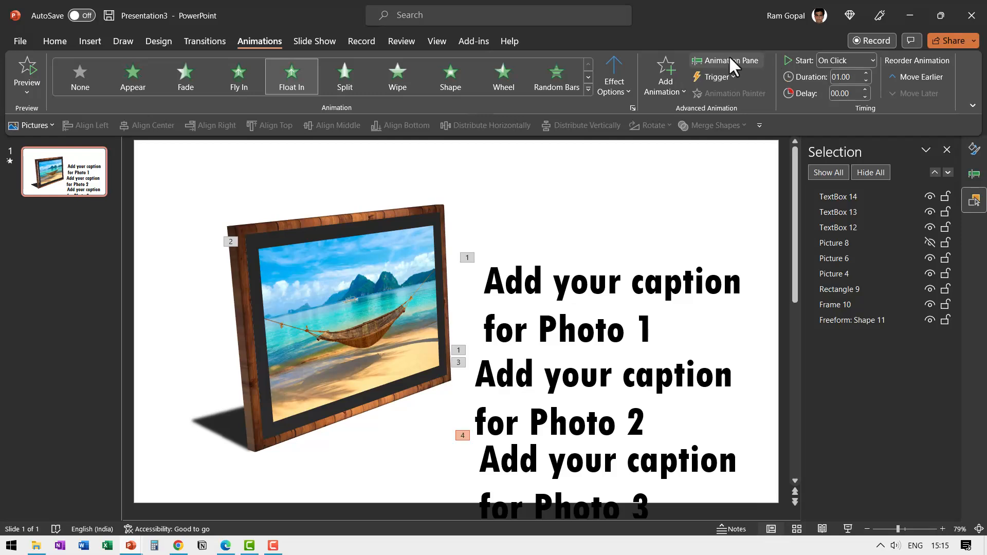
click(729, 56)
ctrl+click(871, 233)
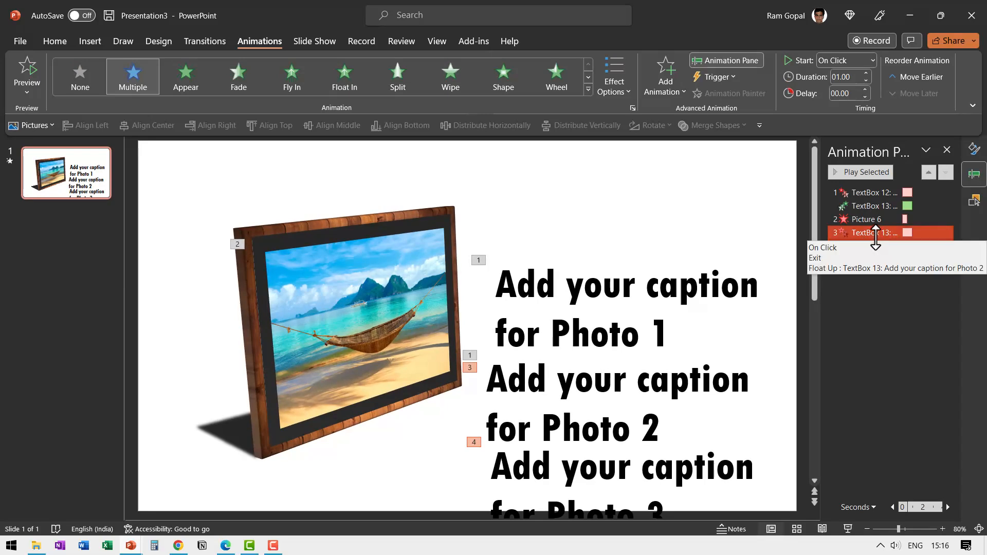
click(831, 57)
click(835, 92)
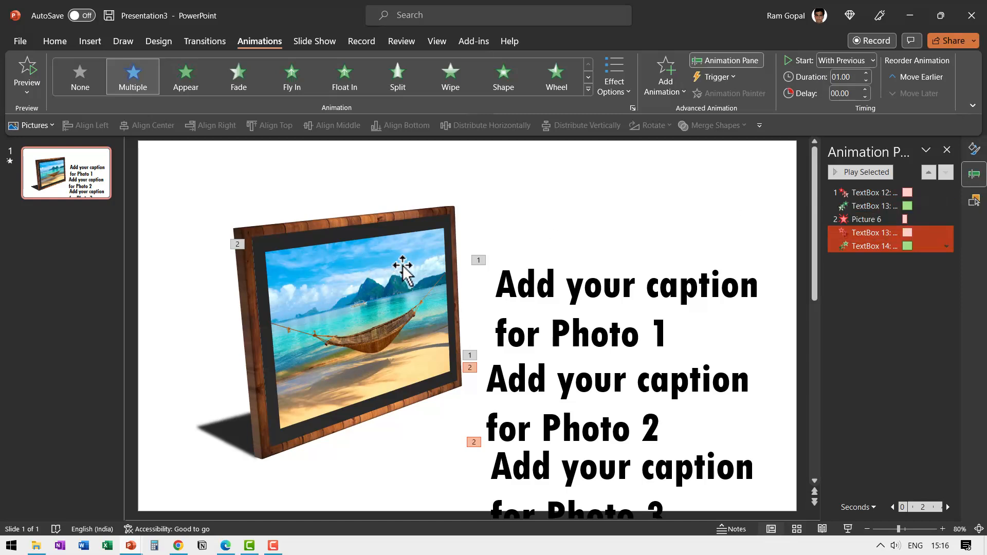
Step: Show all hidden objects on the slide again and close the object list
click(973, 200)
click(828, 173)
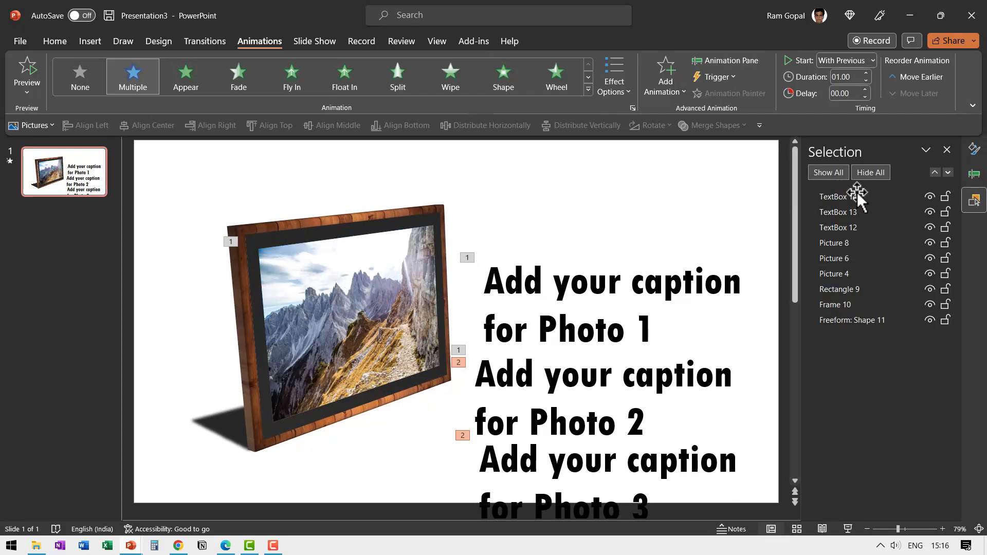
click(946, 150)
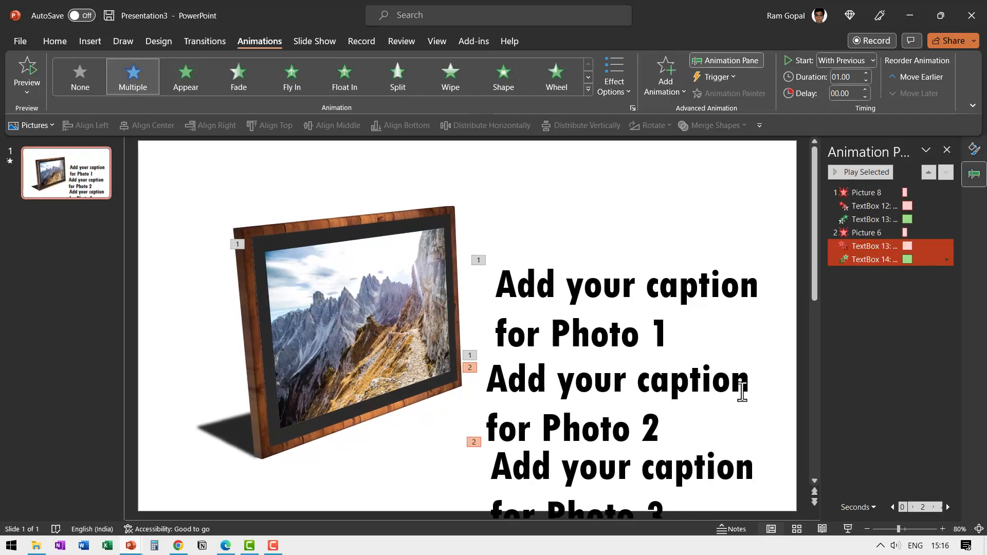
Step: Move the Photo 2 and Photo 3 captions exactly over the Photo 1 caption so all three are stacked
click(731, 380)
drag(729, 350, 737, 255)
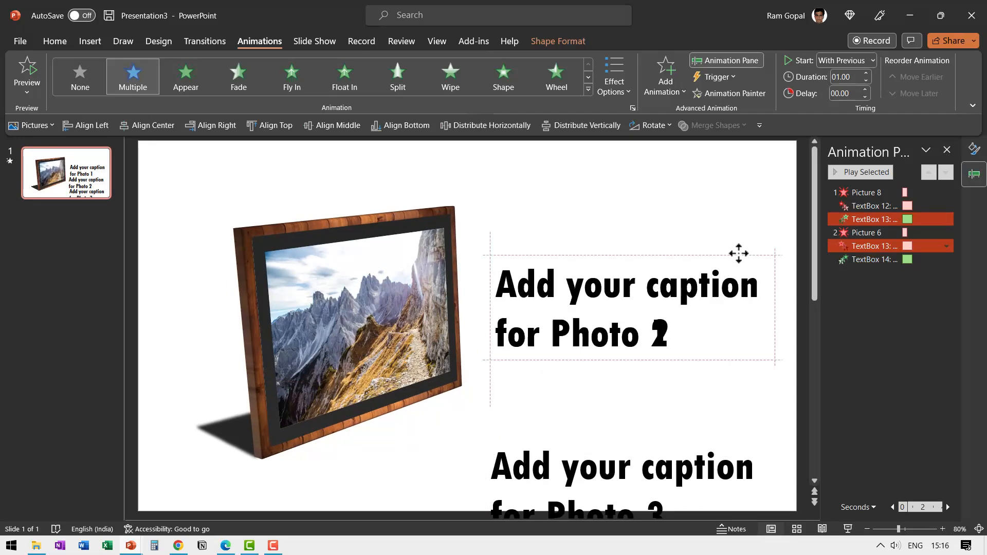
click(693, 436)
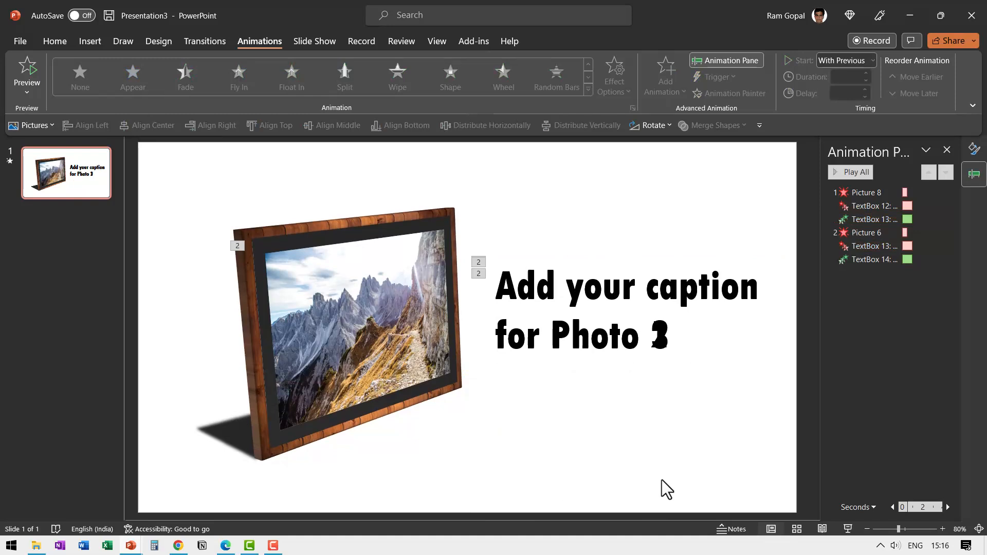
Step: Check the animation sequence entry by entry, from the first picture's exit through to the Photo 3 caption's entrance
click(874, 192)
click(884, 205)
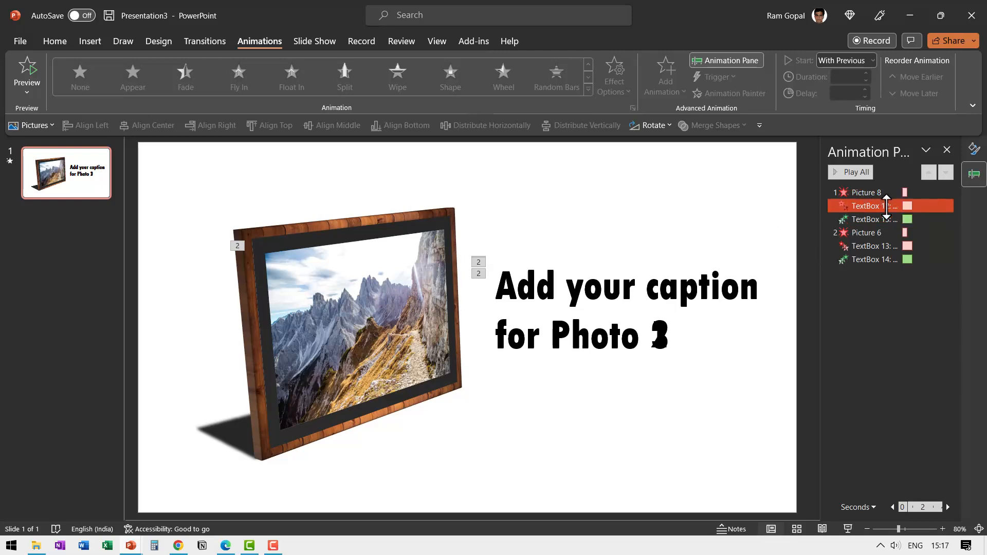
click(871, 219)
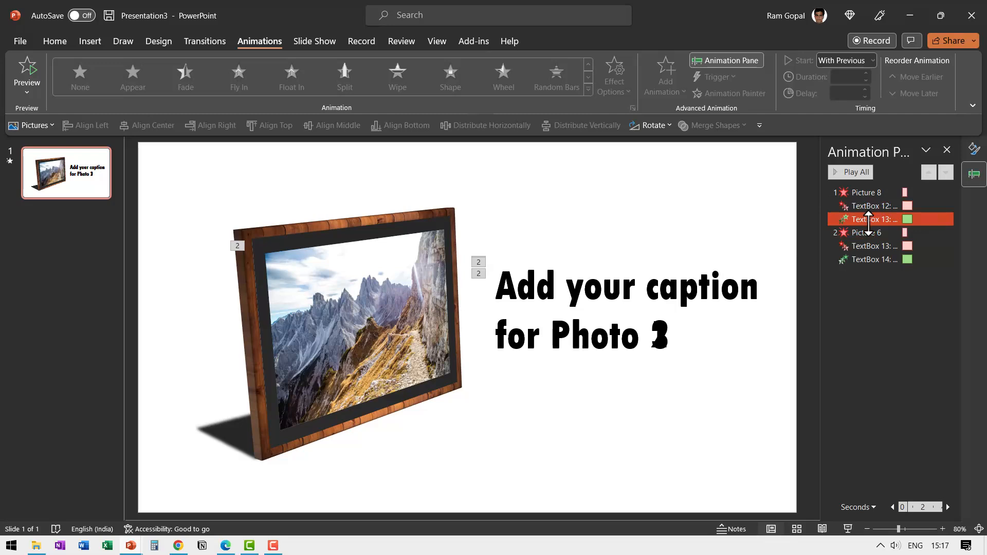
click(868, 232)
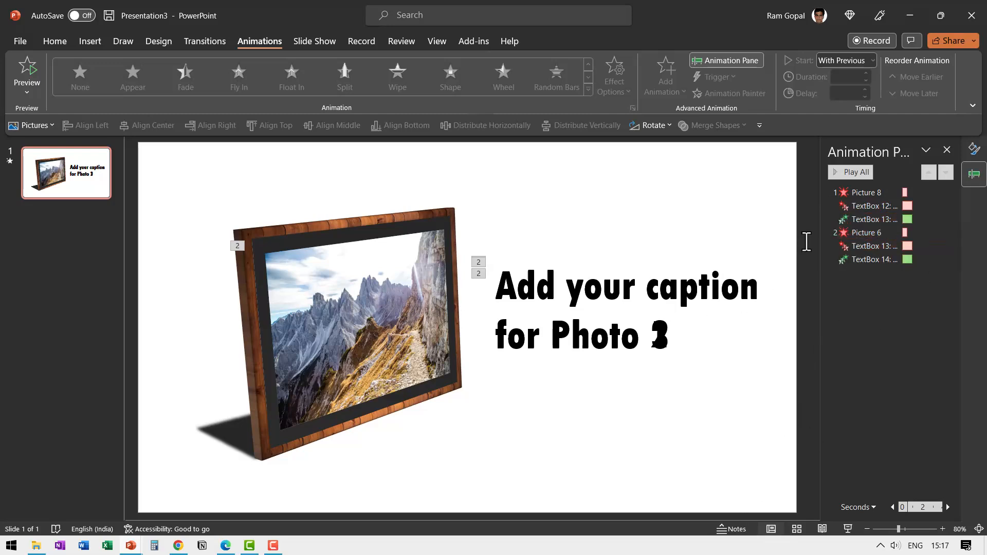
click(864, 245)
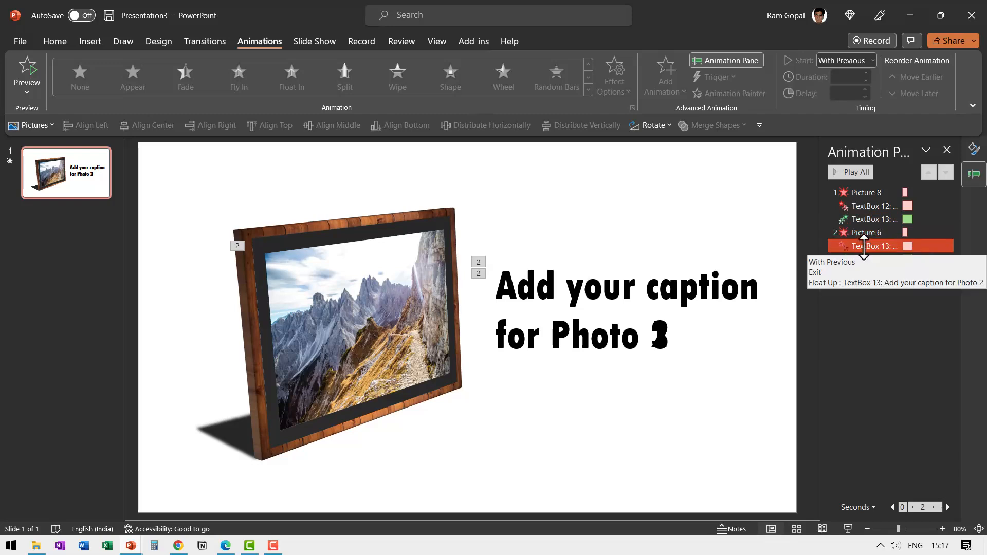
click(862, 258)
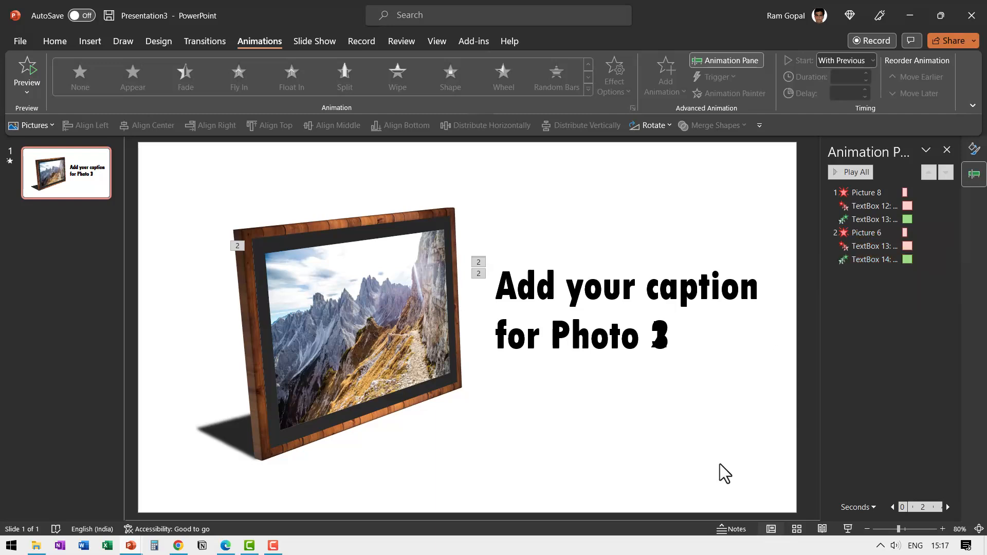
Step: Play the slide as a slide show and advance it twice to preview the photo and caption swaps through Photo 3
click(847, 527)
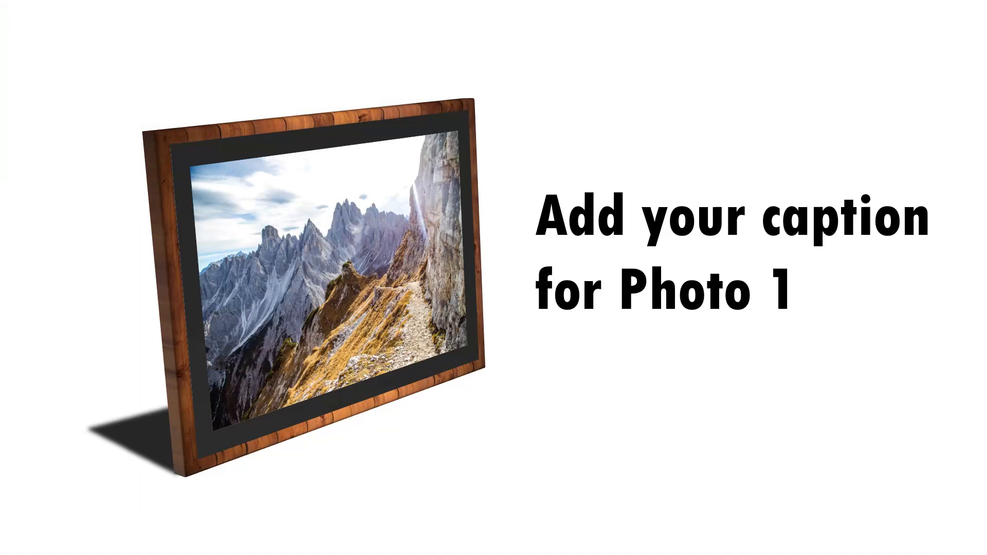
click(665, 484)
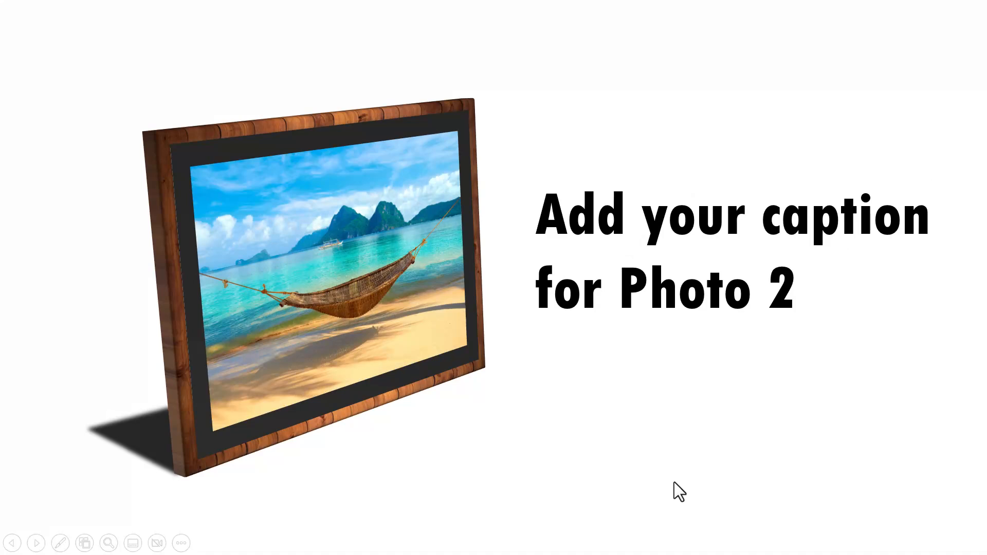
click(698, 493)
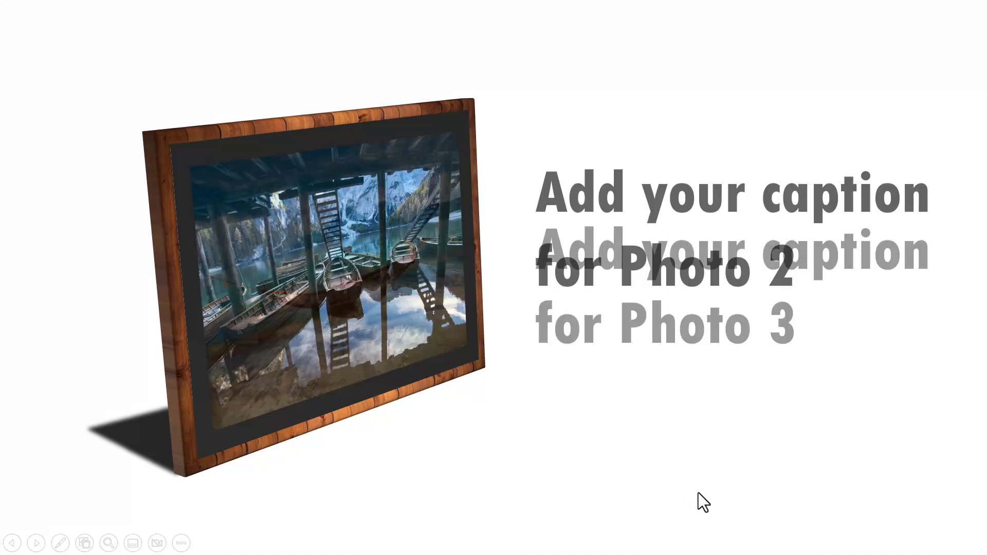